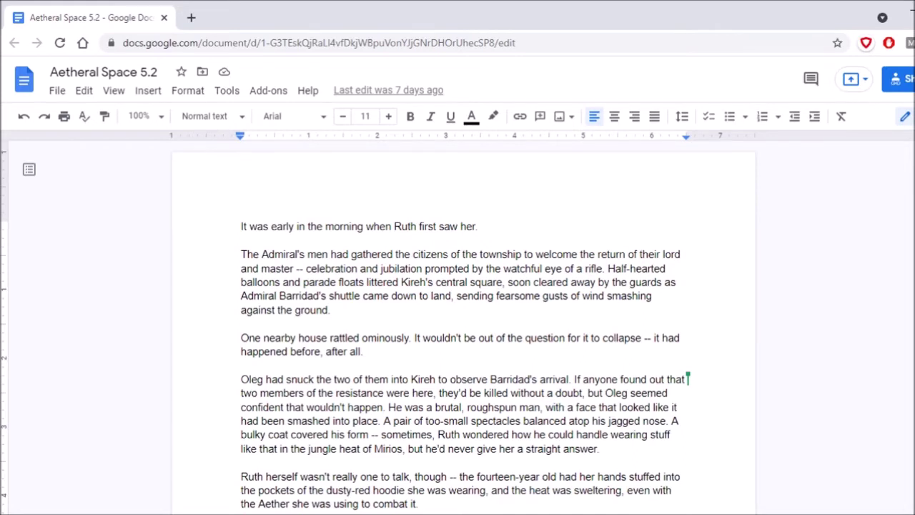
- Proofread the opening scene and replace "complaining" with the suggested "complaints" in the paragraph about the crowd going silent
{"action": "scroll", "coordinate": [463, 321], "scroll_direction": "down", "scroll_amount": 5}
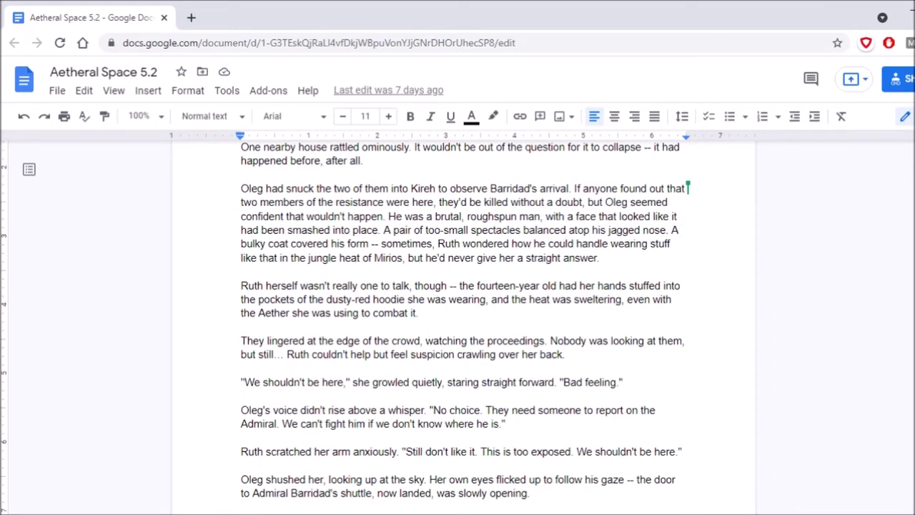
{"action": "scroll", "coordinate": [463, 327], "scroll_direction": "down", "scroll_amount": 3}
{"action": "scroll", "coordinate": [463, 327], "scroll_direction": "down", "scroll_amount": 3}
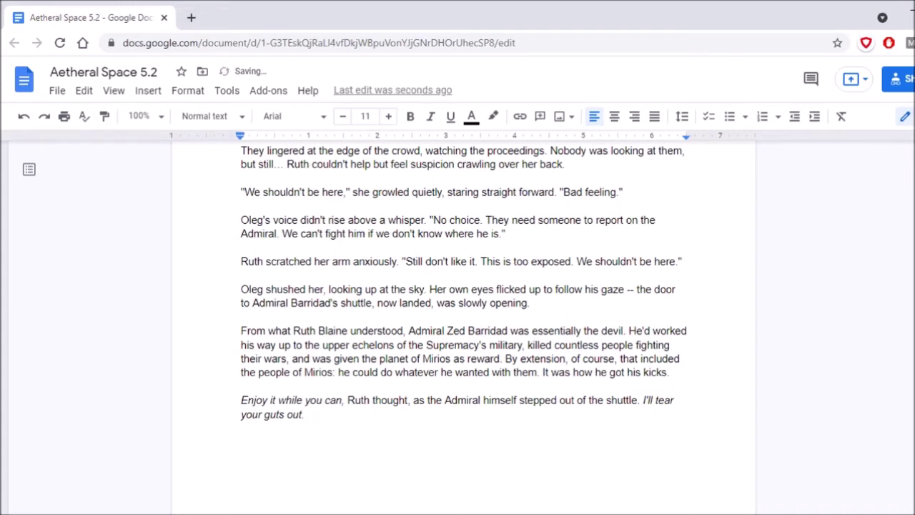
{"action": "scroll", "coordinate": [463, 322], "scroll_direction": "down", "scroll_amount": 3}
{"action": "scroll", "coordinate": [463, 322], "scroll_direction": "down", "scroll_amount": 1}
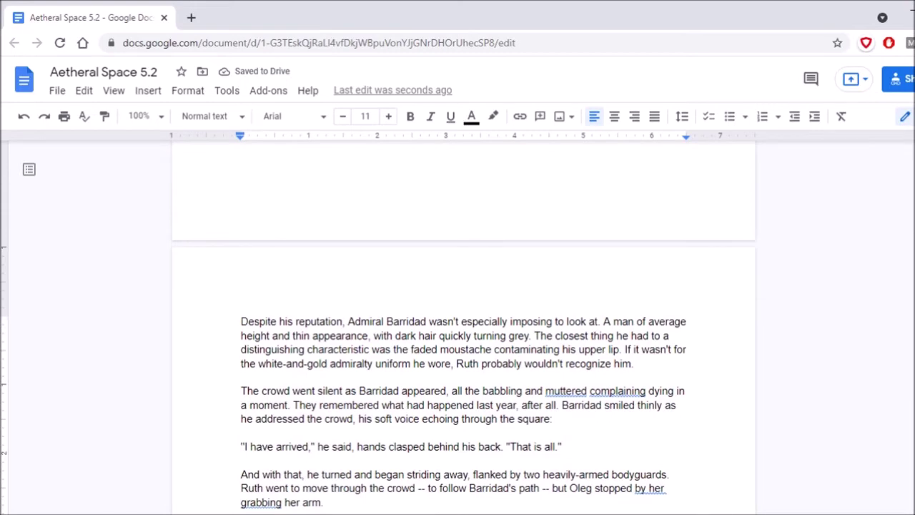
{"action": "left_click", "coordinate": [646, 391]}
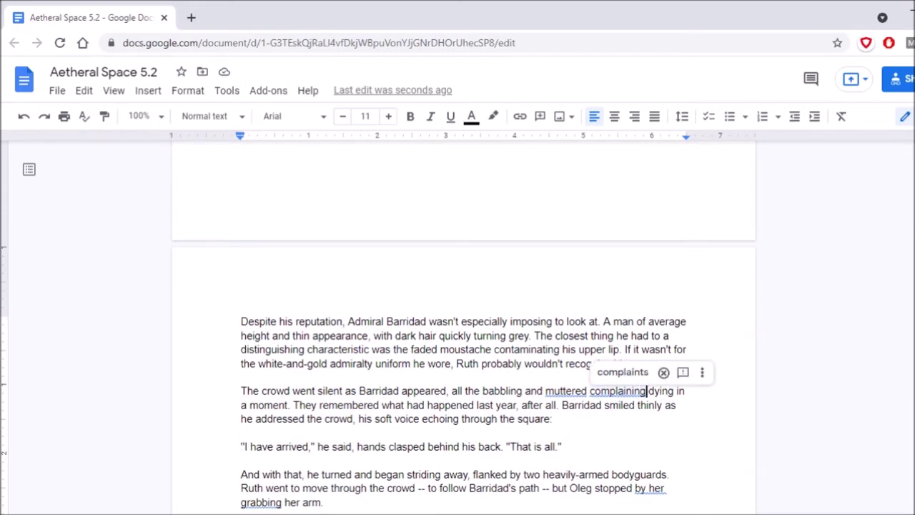
{"action": "left_click", "coordinate": [622, 372]}
{"action": "left_click", "coordinate": [241, 321]}
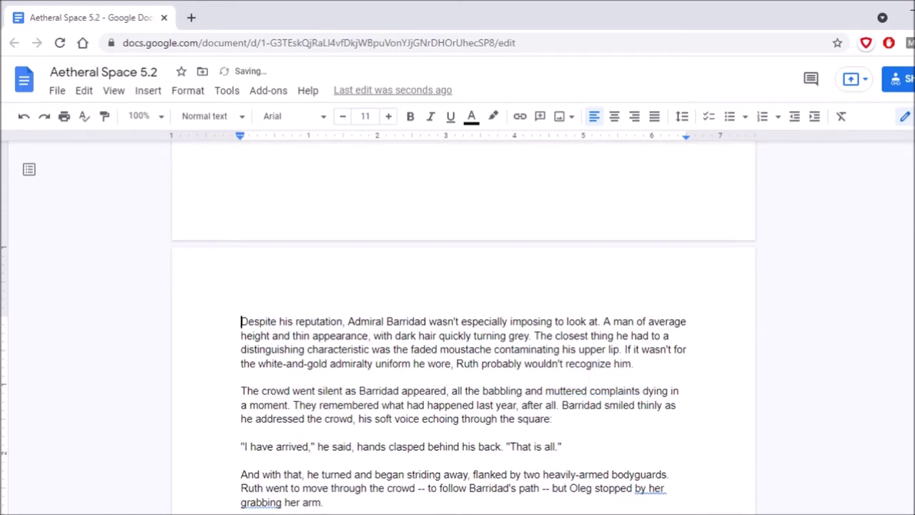
- Reword "stopped by her grabbing her arm" to "stopped her by grabbing her arm" in the paragraph about the bodyguards
{"action": "scroll", "coordinate": [463, 322], "scroll_direction": "down", "scroll_amount": 3}
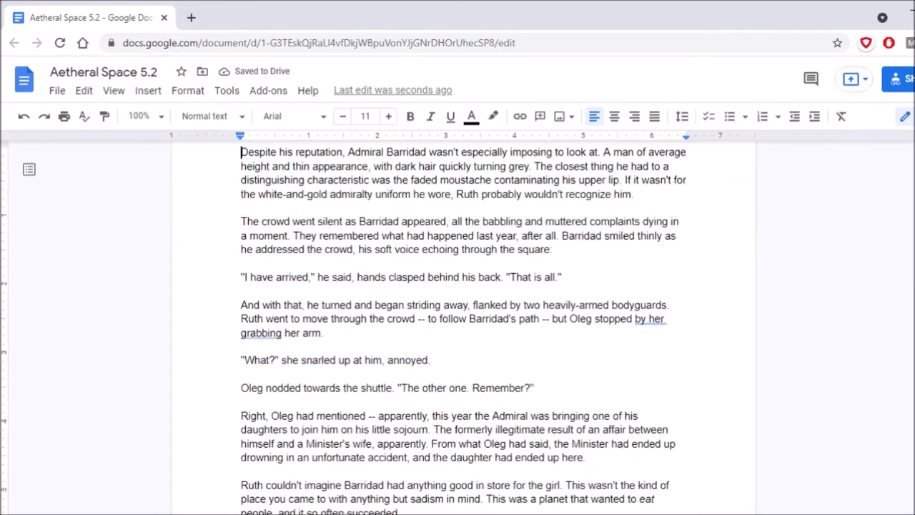
{"action": "scroll", "coordinate": [463, 322], "scroll_direction": "down", "scroll_amount": 1}
{"action": "scroll", "coordinate": [463, 321], "scroll_direction": "up", "scroll_amount": 3}
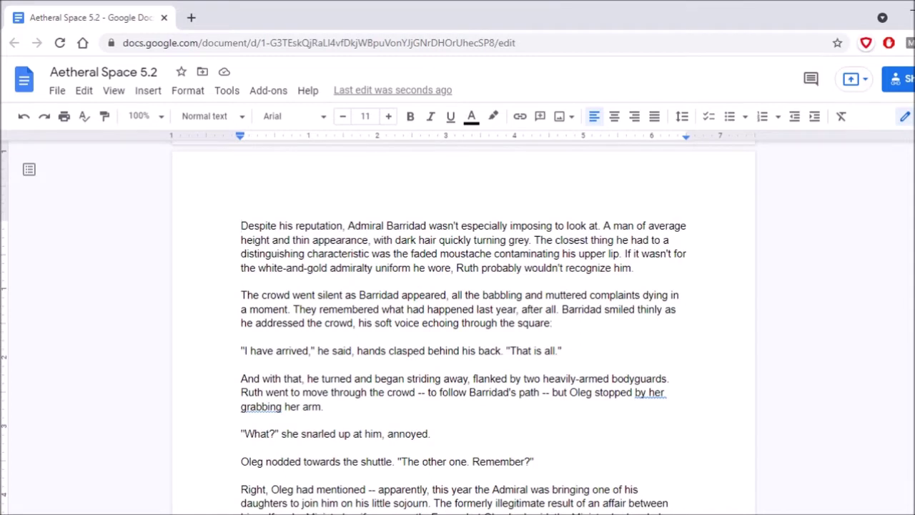
{"action": "left_click", "coordinate": [649, 392]}
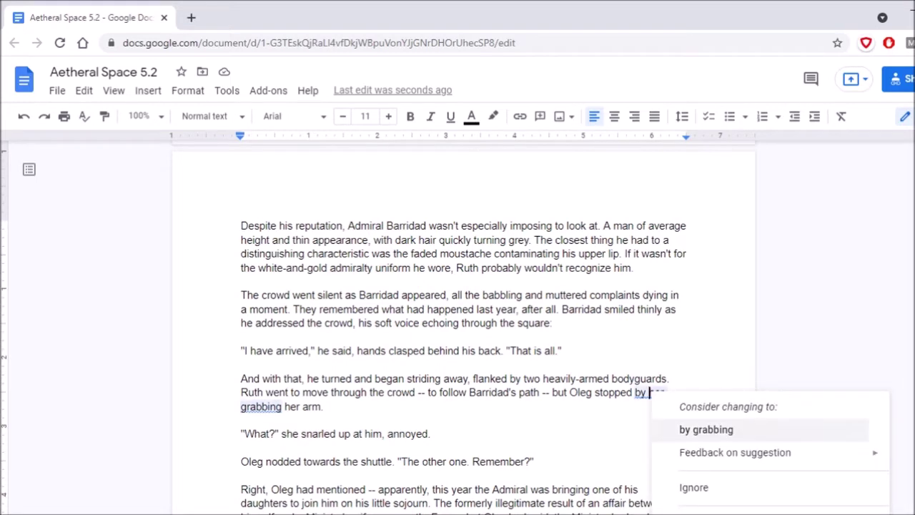
{"action": "left_click", "coordinate": [634, 378]}
{"action": "key", "text": "BackSpace"}
{"action": "key", "text": "BackSpace"}
{"action": "key", "text": "BackSpace"}
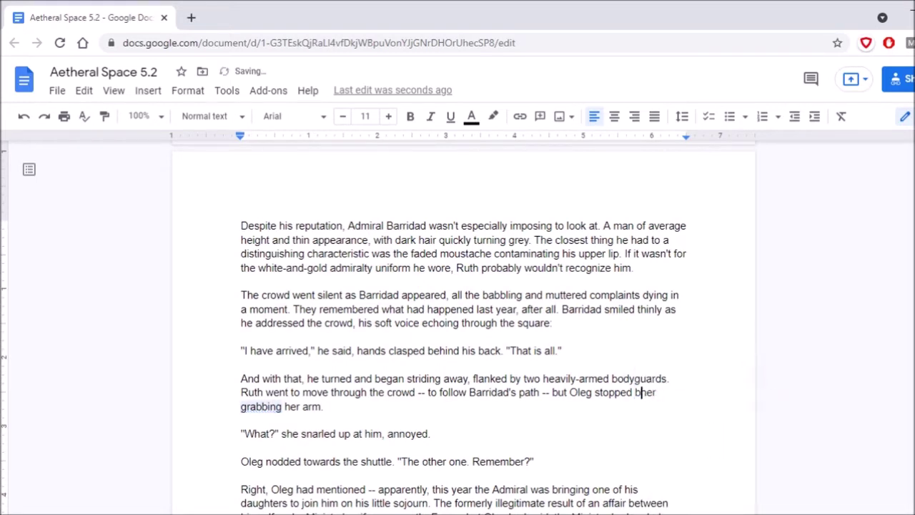
{"action": "key", "text": "Right"}
{"action": "key", "text": "Right"}
{"action": "key", "text": "Right"}
{"action": "type", "text": "by"}
{"action": "left_click", "coordinate": [562, 350]}
{"action": "scroll", "coordinate": [464, 322], "scroll_direction": "down", "scroll_amount": 2}
{"action": "left_click", "coordinate": [324, 311]}
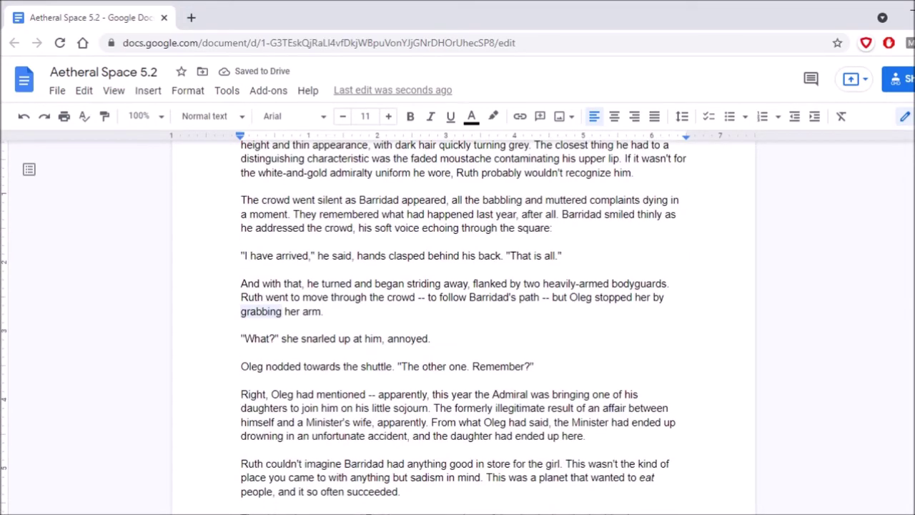
- Accept the suggestion to change "aware" to "aware of" in the first paragraph under the "Six years later…" heading
{"action": "scroll", "coordinate": [463, 321], "scroll_direction": "down", "scroll_amount": 2}
{"action": "scroll", "coordinate": [463, 321], "scroll_direction": "down", "scroll_amount": 2}
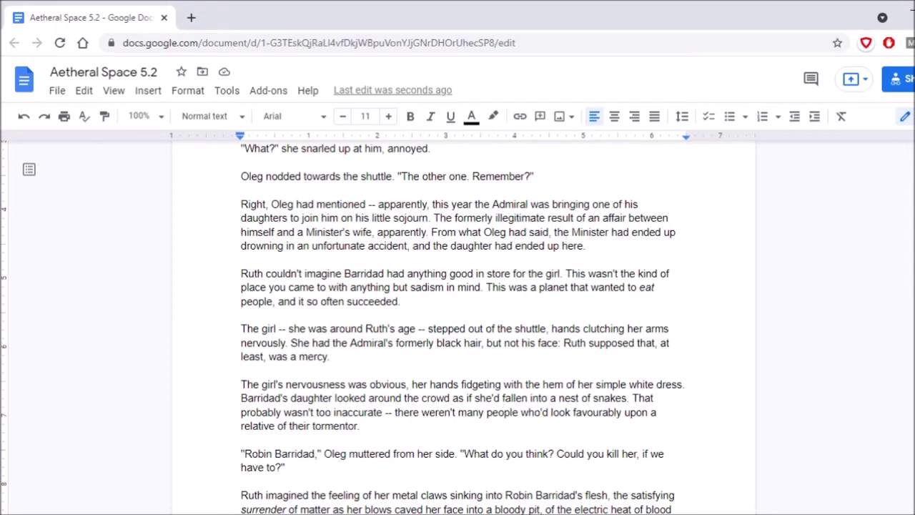
{"action": "scroll", "coordinate": [463, 321], "scroll_direction": "down", "scroll_amount": 5}
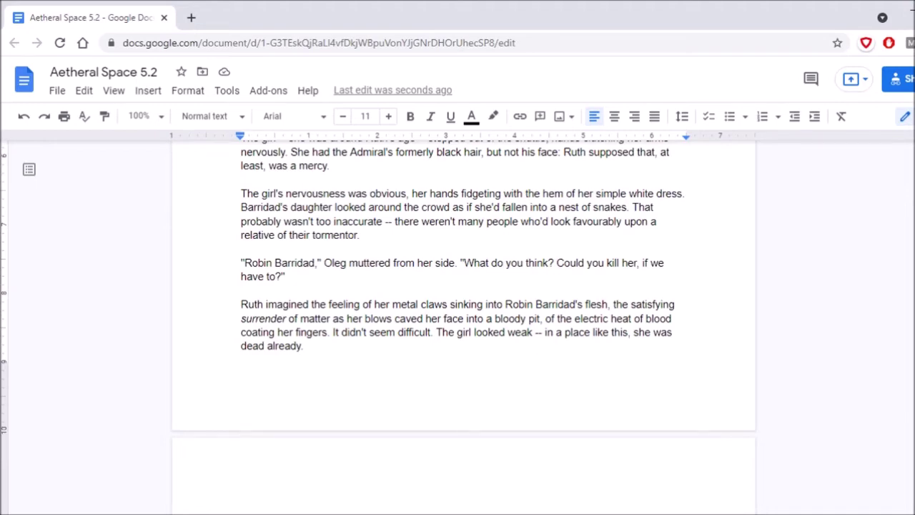
{"action": "scroll", "coordinate": [463, 321], "scroll_direction": "down", "scroll_amount": 3}
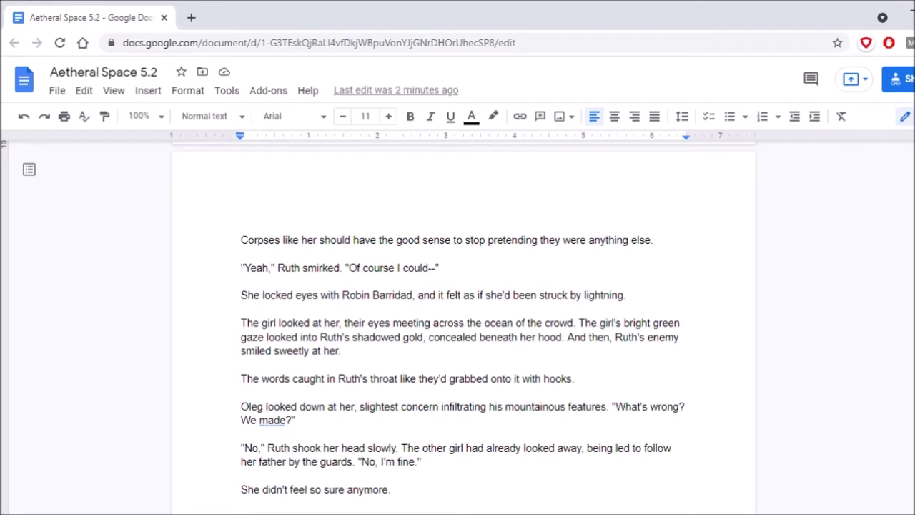
{"action": "scroll", "coordinate": [463, 329], "scroll_direction": "down", "scroll_amount": 6}
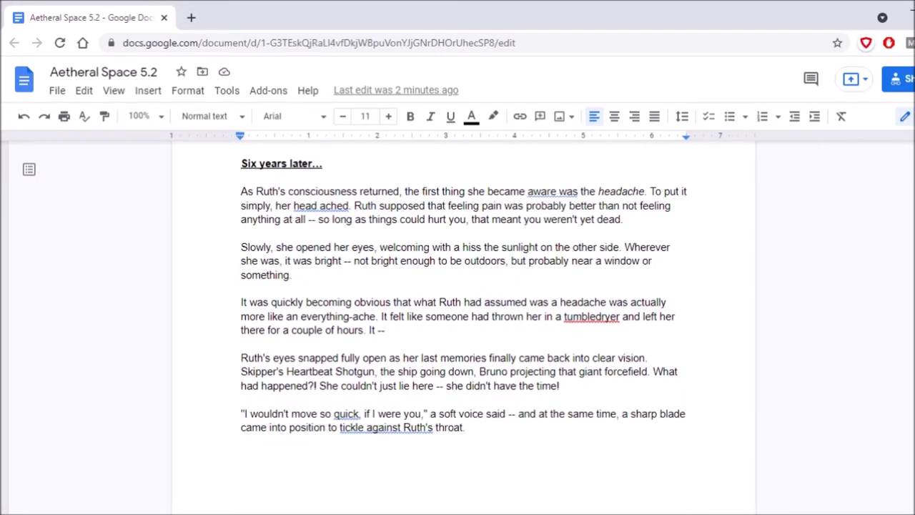
{"action": "left_click", "coordinate": [551, 191]}
{"action": "left_click", "coordinate": [565, 172]}
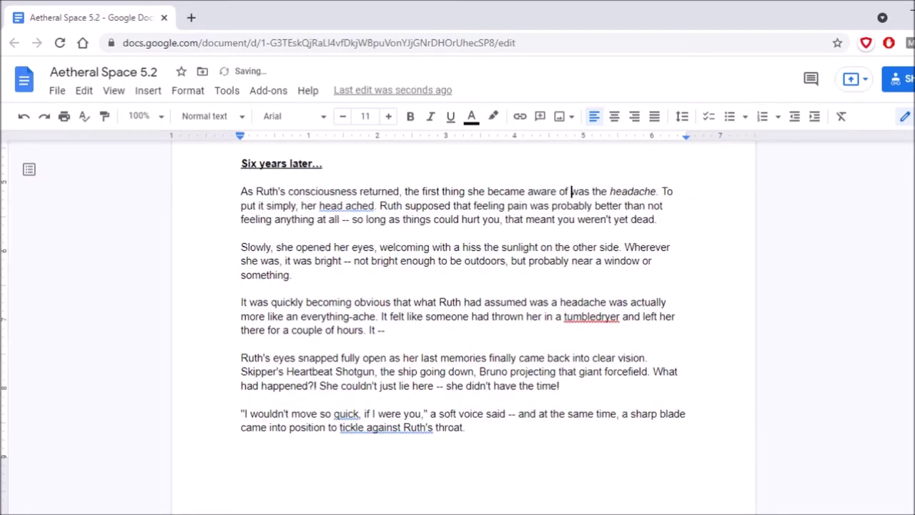
{"action": "left_click", "coordinate": [323, 163]}
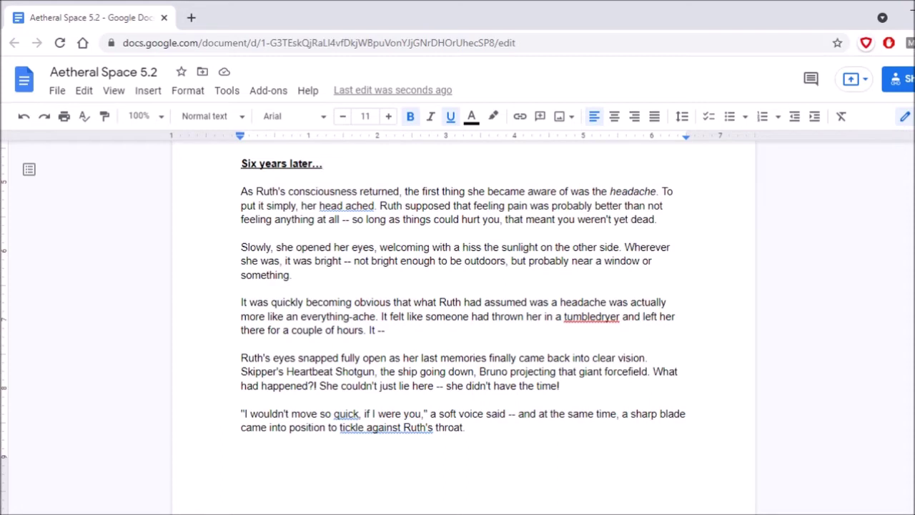
- Ignore all spelling flags for "tumbledryer" in the paragraph about the everything-ache
{"action": "right_click", "coordinate": [573, 316]}
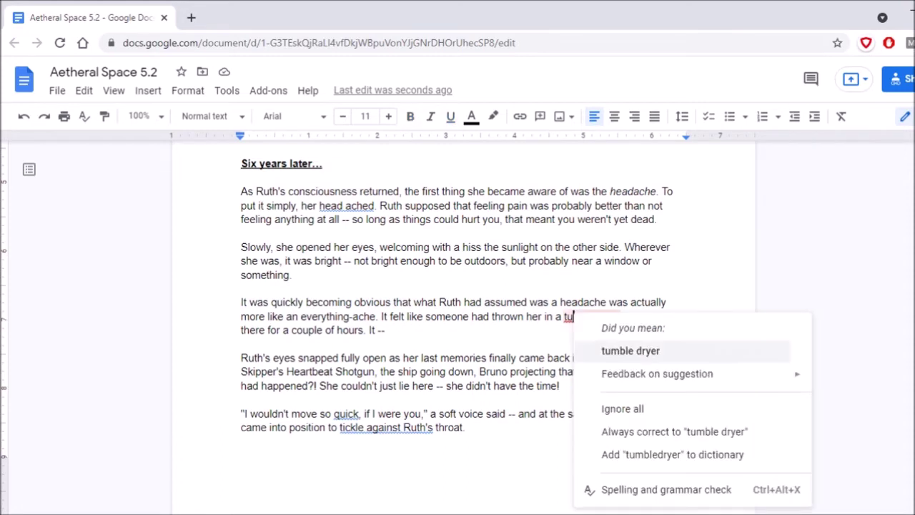
{"action": "left_click", "coordinate": [622, 408]}
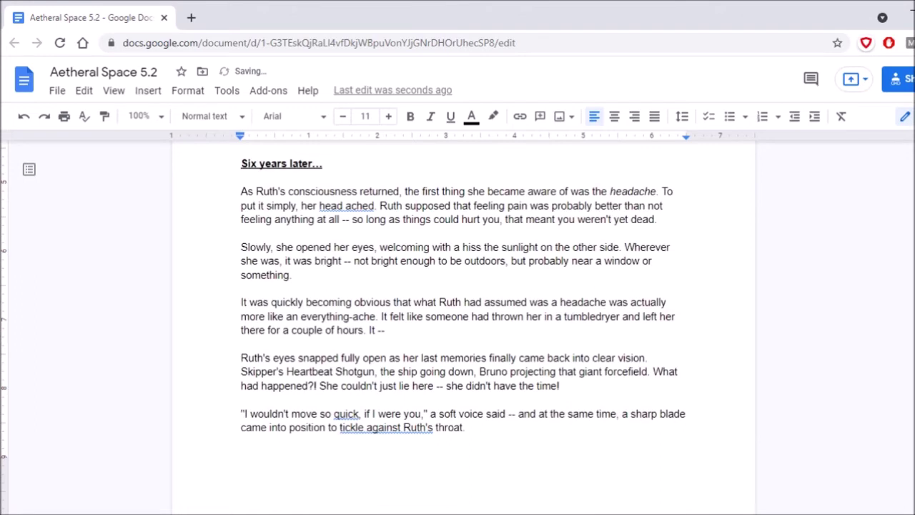
- Change "on some kind of crude wood cabin" to "in some kind of crude wood cabin" using the grammar suggestion
{"action": "scroll", "coordinate": [458, 322], "scroll_direction": "down", "scroll_amount": 3}
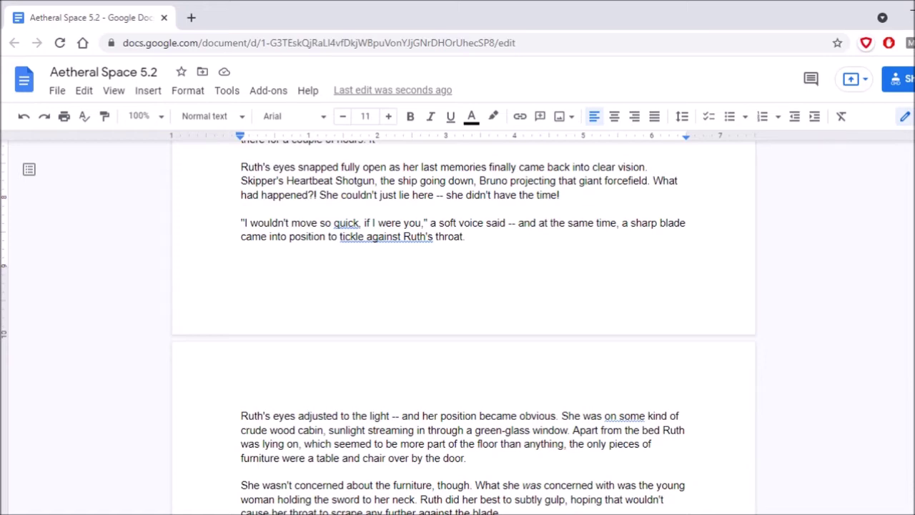
{"action": "left_click", "coordinate": [615, 415]}
{"action": "left_click", "coordinate": [653, 455]}
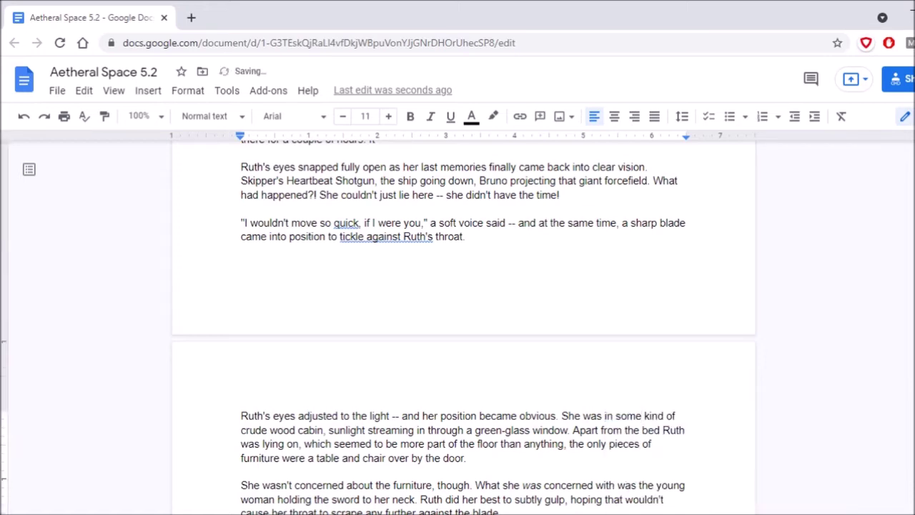
- Proofread the cabin interrogation scene, from the description of the room to the girl giving her name on the following page
{"action": "scroll", "coordinate": [463, 327], "scroll_direction": "down", "scroll_amount": 3}
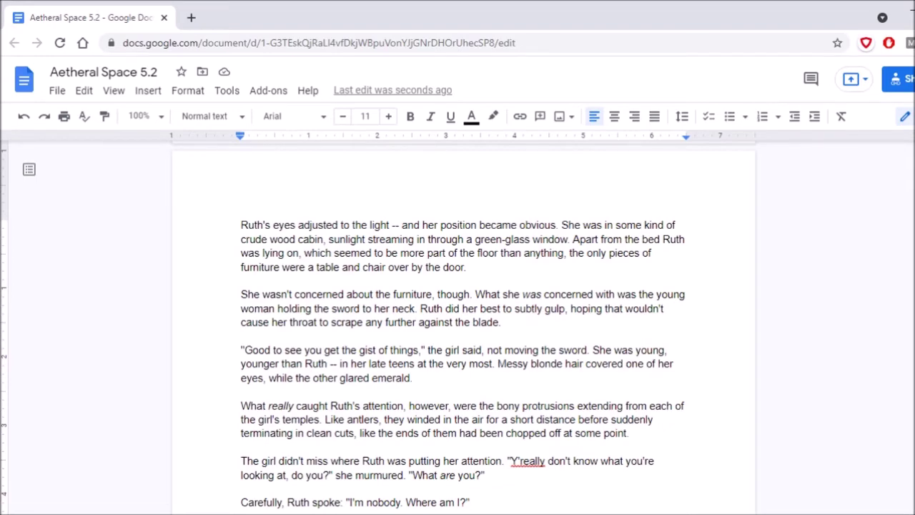
{"action": "scroll", "coordinate": [464, 326], "scroll_direction": "down", "scroll_amount": 3}
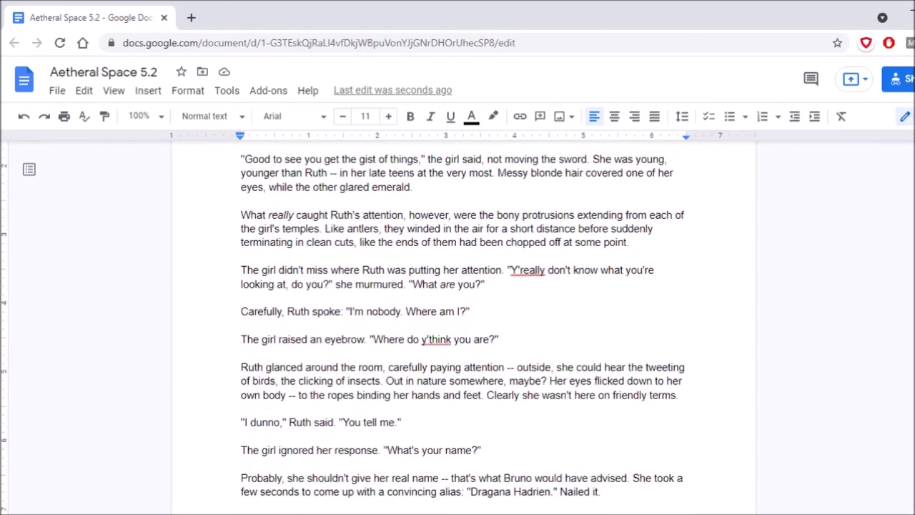
{"action": "scroll", "coordinate": [463, 326], "scroll_direction": "down", "scroll_amount": 3}
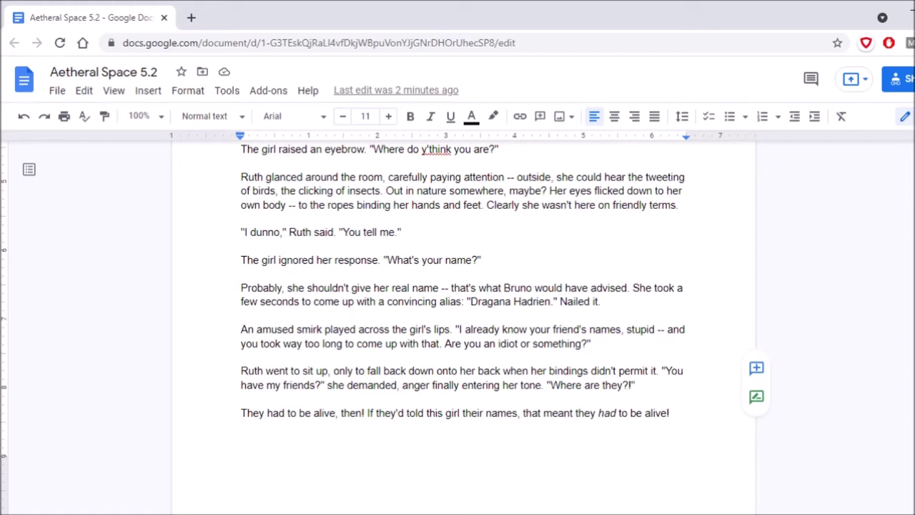
{"action": "scroll", "coordinate": [463, 321], "scroll_direction": "down", "scroll_amount": 5}
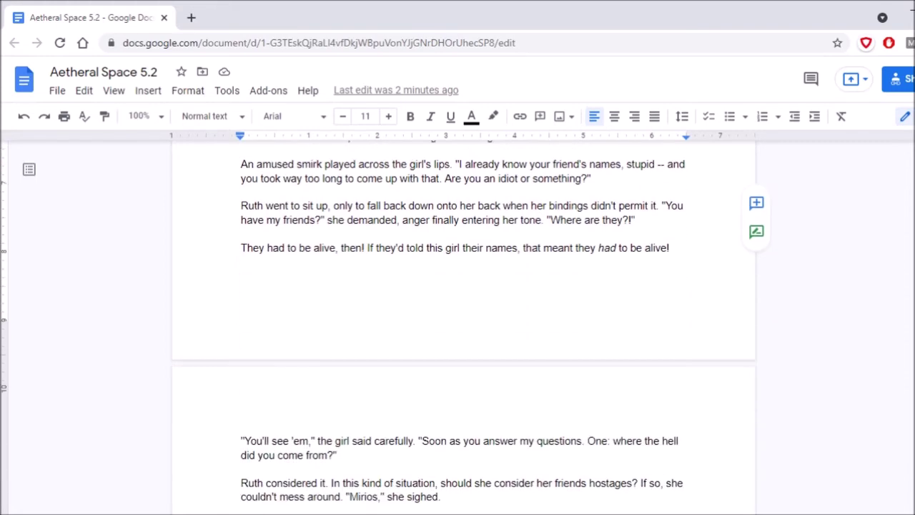
{"action": "scroll", "coordinate": [464, 321], "scroll_direction": "down", "scroll_amount": 4}
{"action": "scroll", "coordinate": [463, 322], "scroll_direction": "up", "scroll_amount": 1}
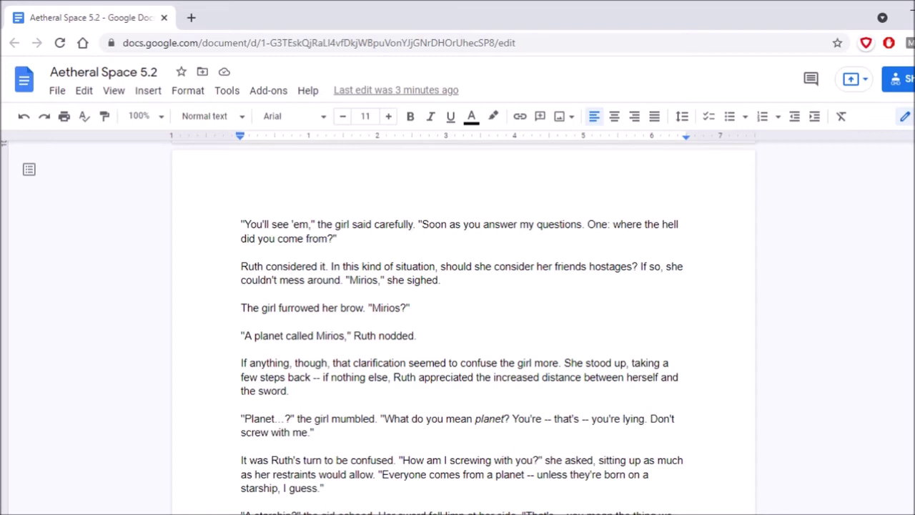
{"action": "scroll", "coordinate": [463, 326], "scroll_direction": "down", "scroll_amount": 5}
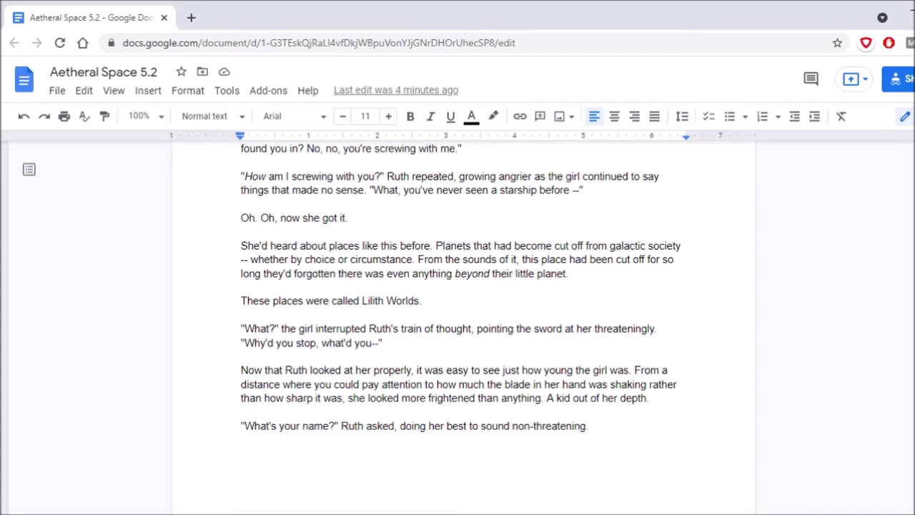
{"action": "scroll", "coordinate": [463, 327], "scroll_direction": "down", "scroll_amount": 5}
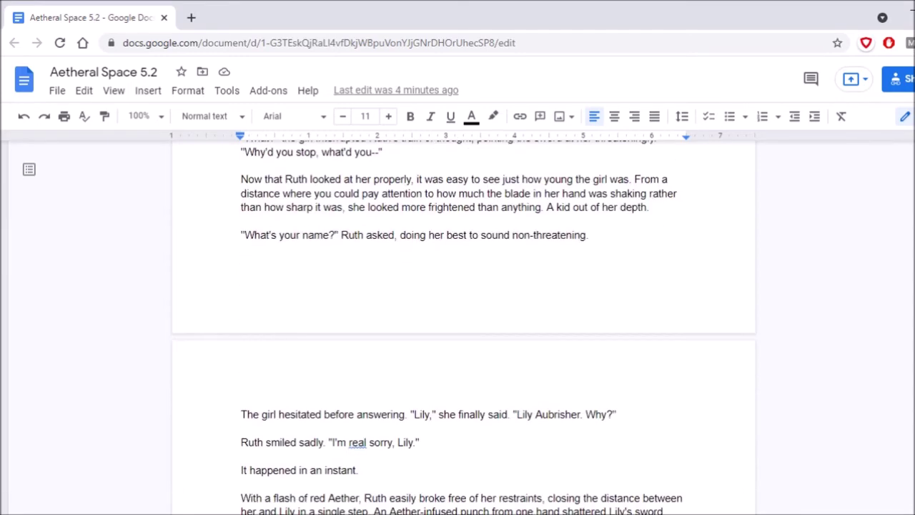